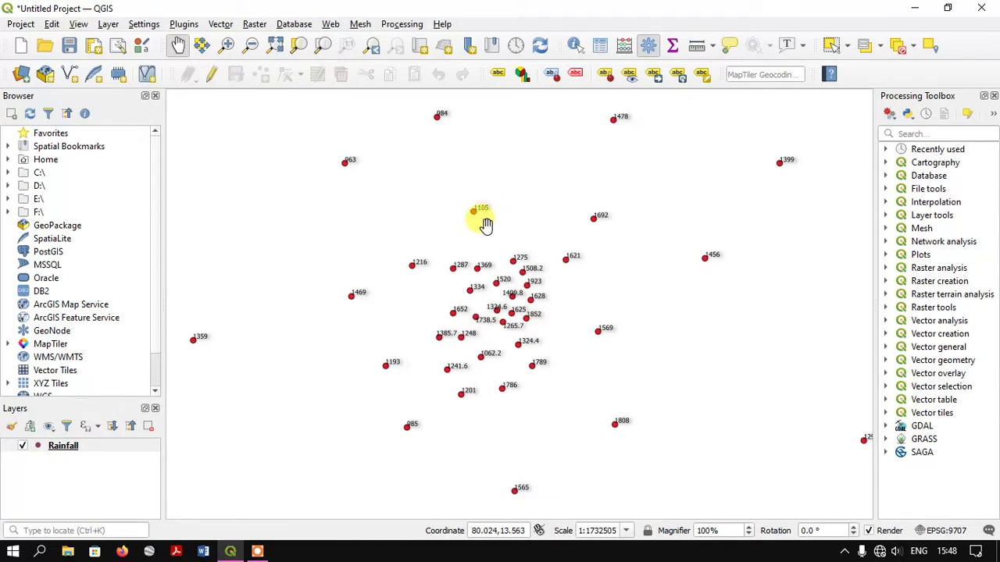
Open the Rainfall layer's attribute table, sort stations by name with named ones first, then close it
scroll(482, 216, up, 1)
scroll(483, 217, up, 1)
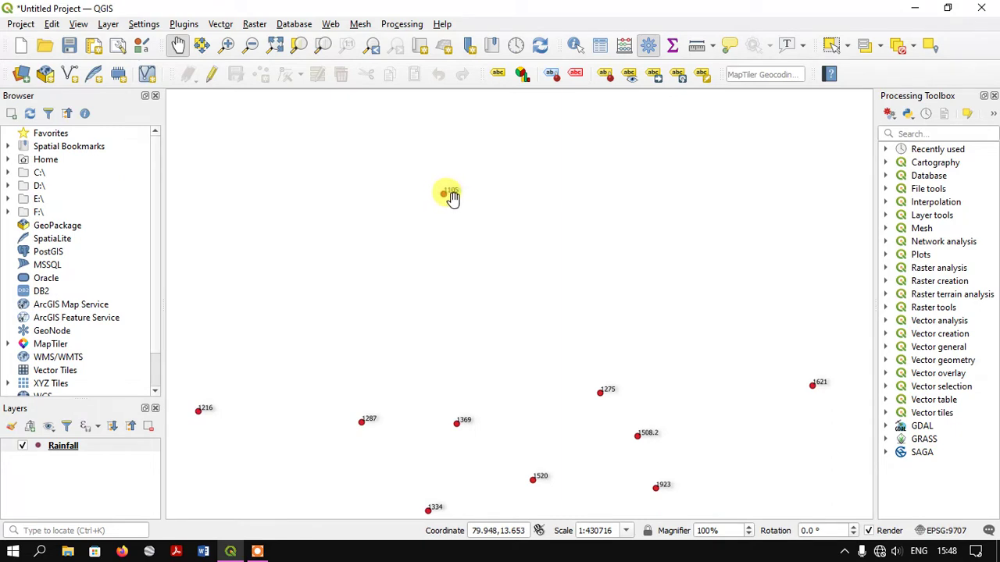
scroll(484, 197, down, 2)
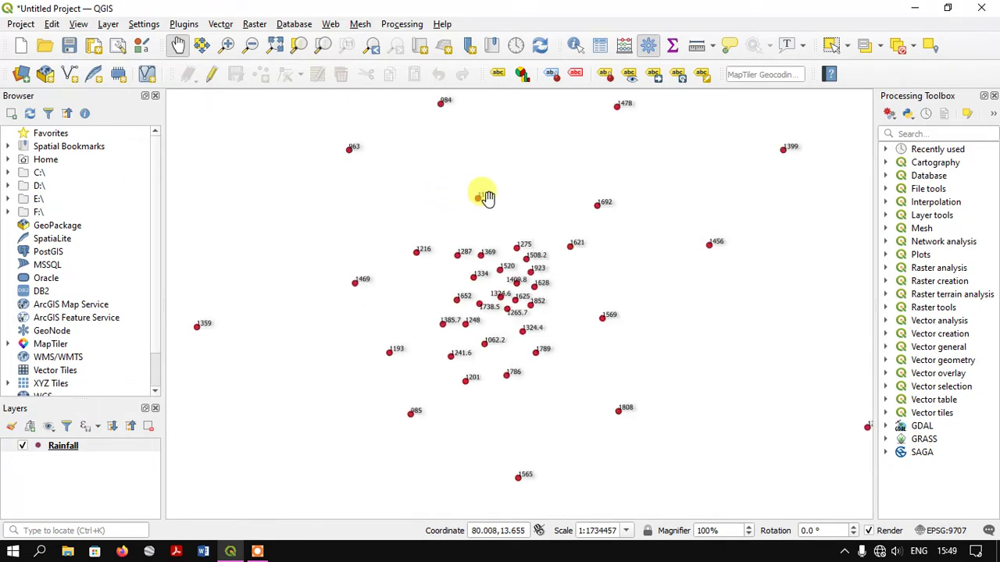
drag(484, 197, 484, 199)
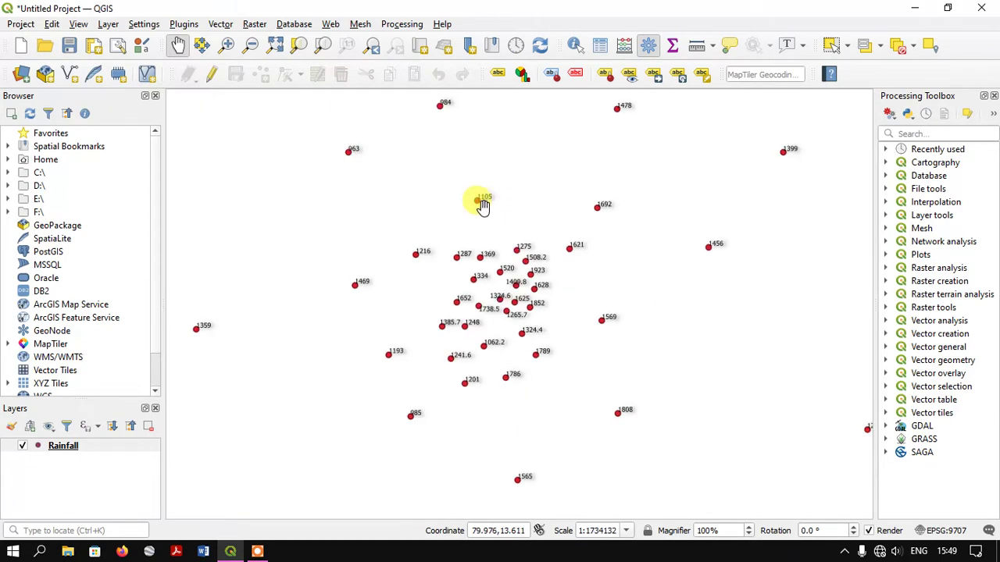
click(76, 447)
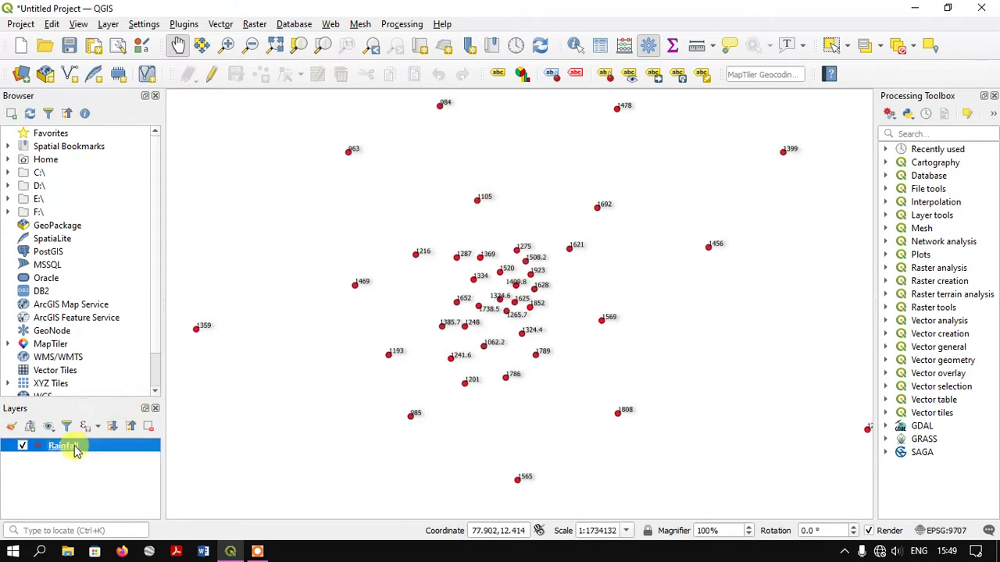
right_click(76, 451)
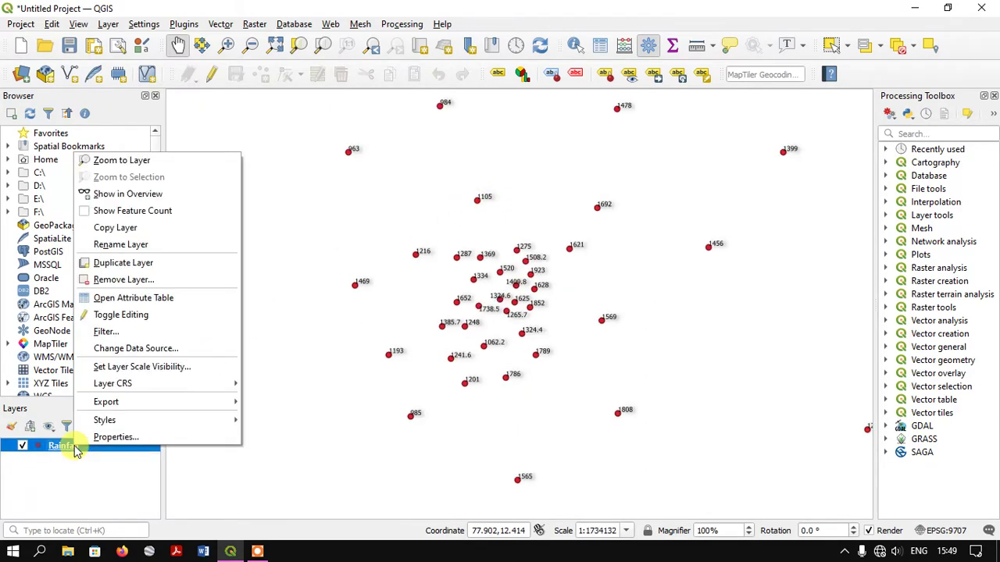
click(125, 297)
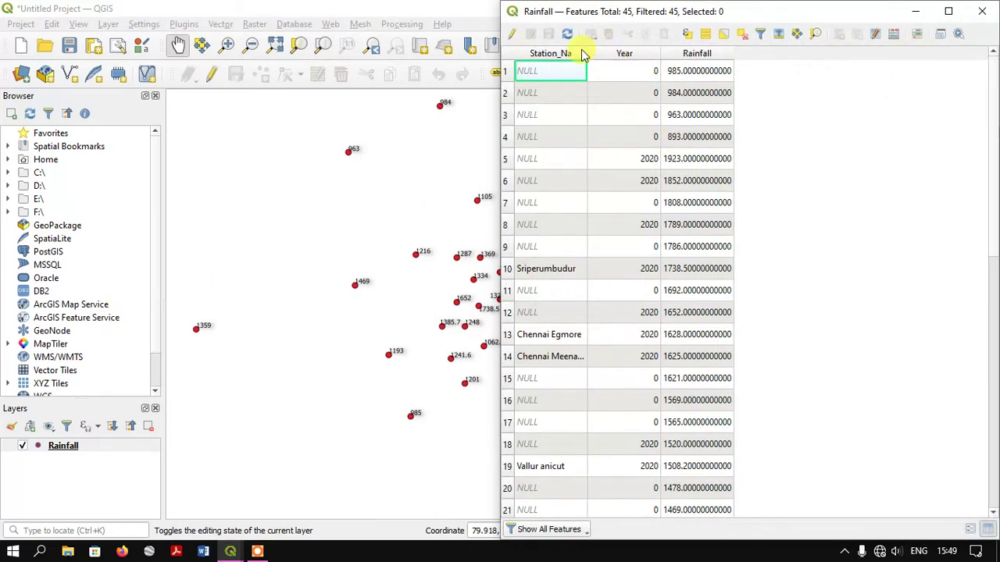
click(556, 55)
click(557, 54)
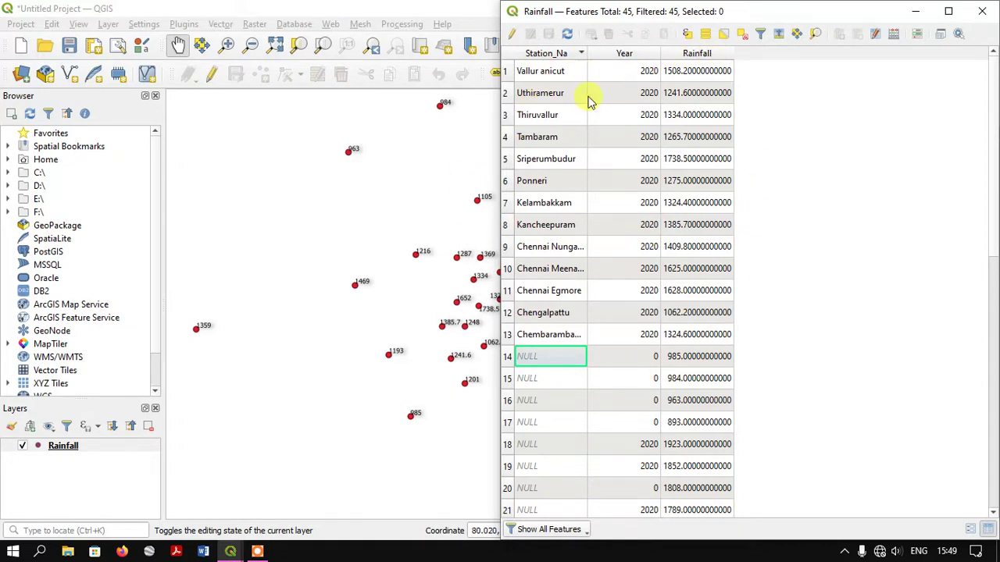
click(982, 12)
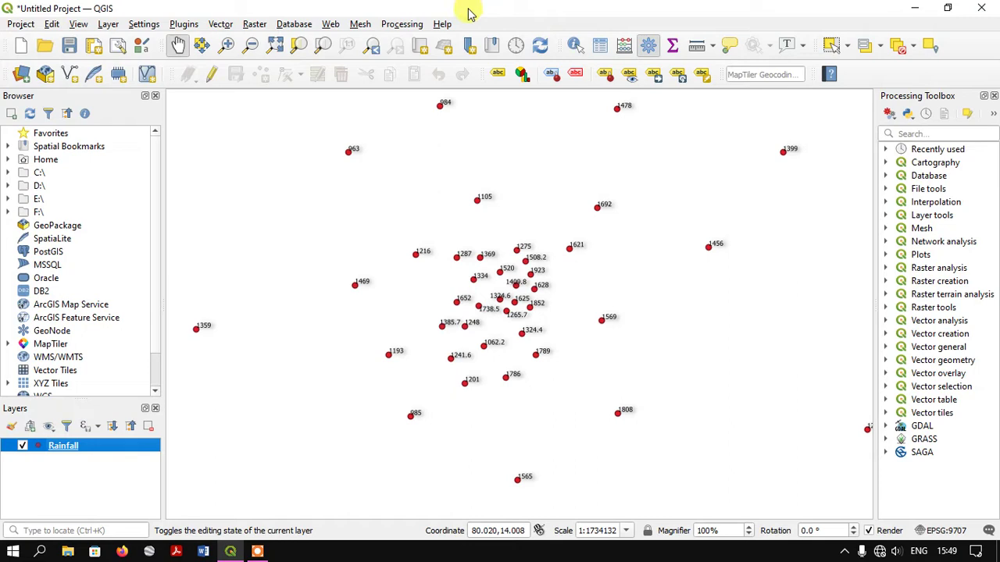
Expand the Processing Toolbox's Interpolation group and select IDW interpolation
click(402, 24)
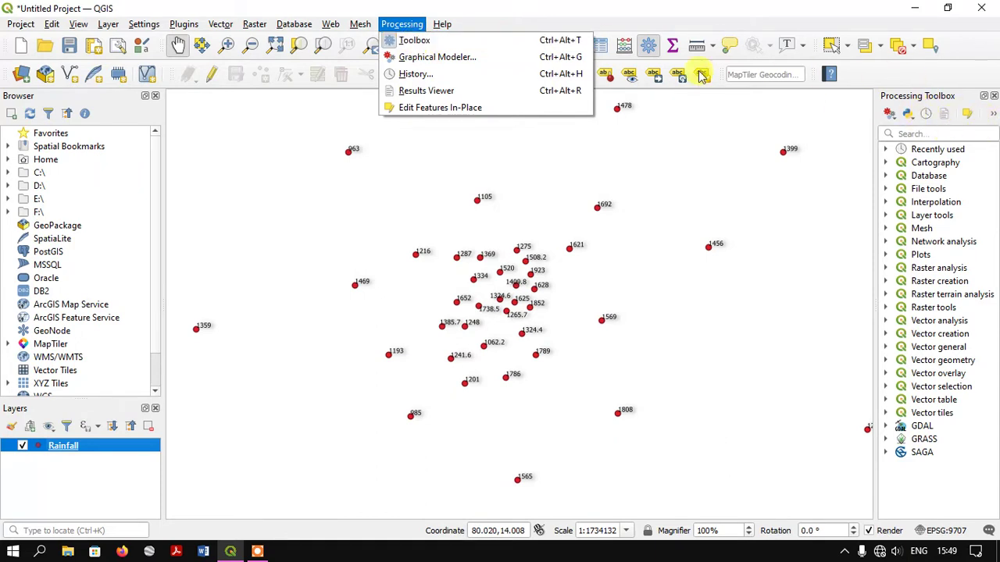
click(645, 24)
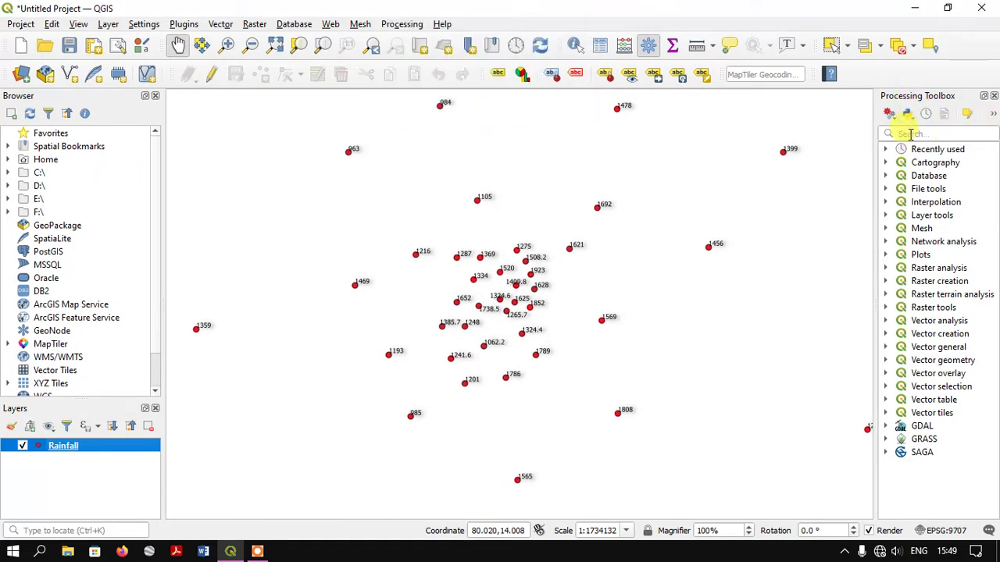
click(886, 202)
click(941, 232)
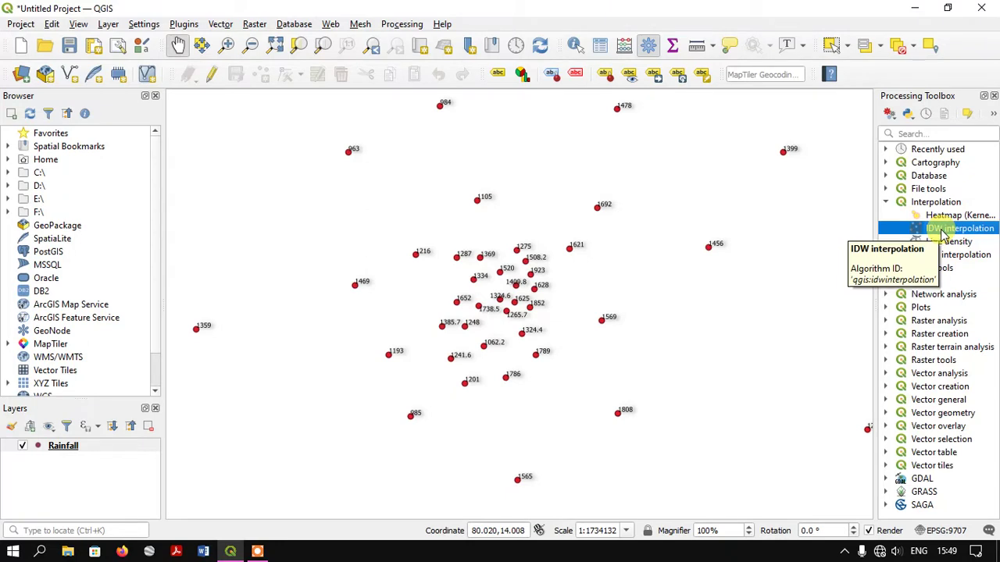
click(922, 136)
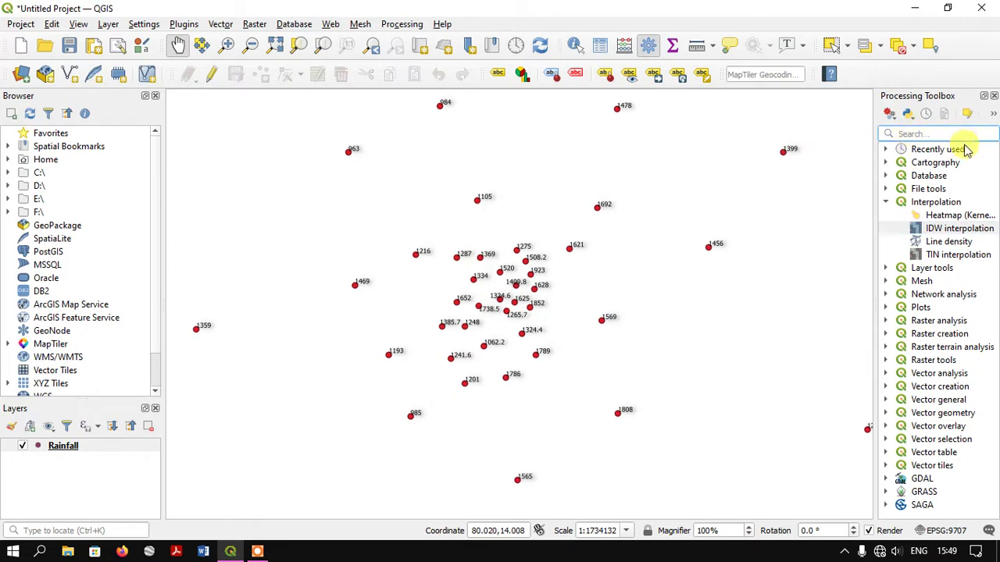
Launch IDW interpolation and set the interpolation attribute to Rainfall instead of Year
double_click(949, 230)
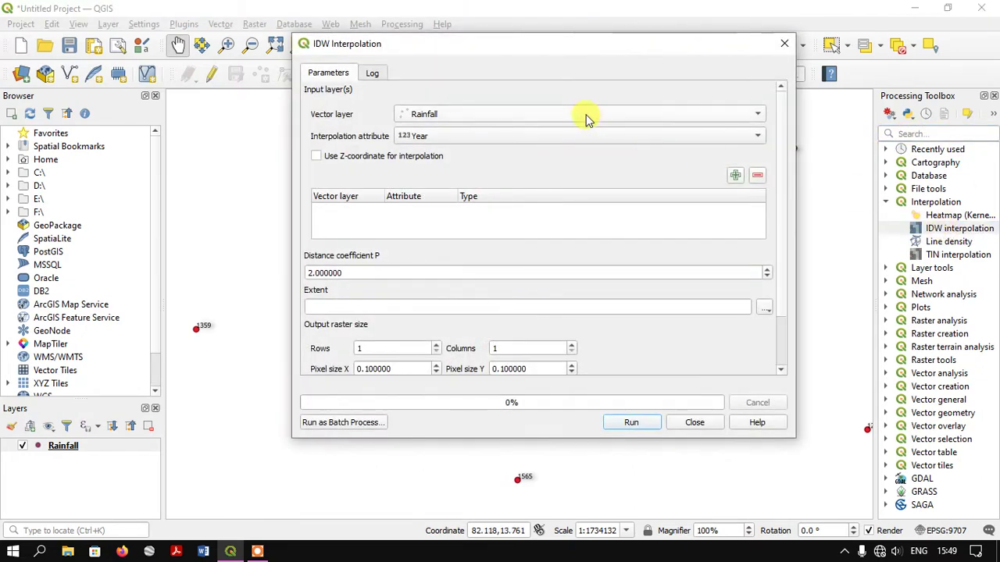
drag(449, 58, 421, 69)
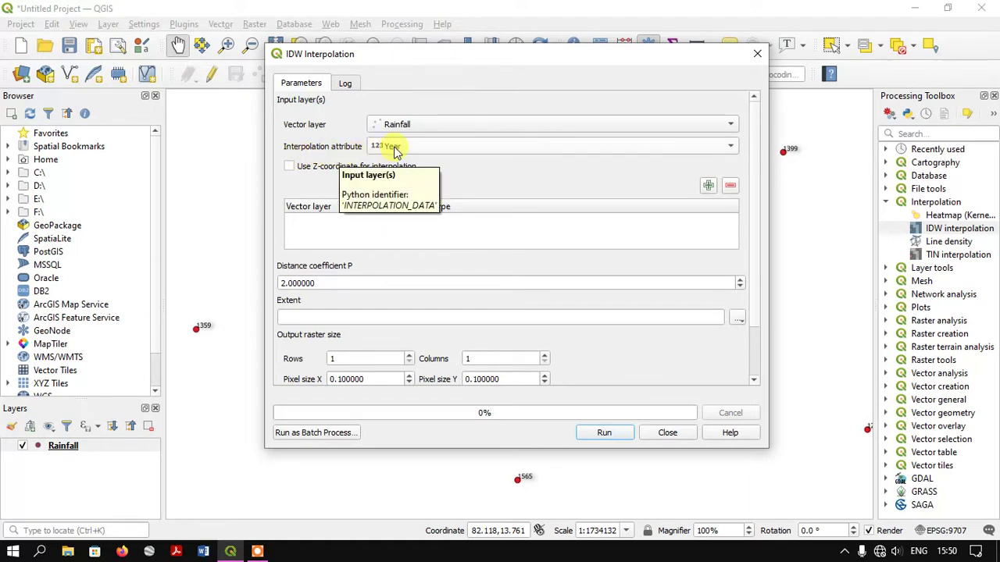
click(383, 147)
click(405, 163)
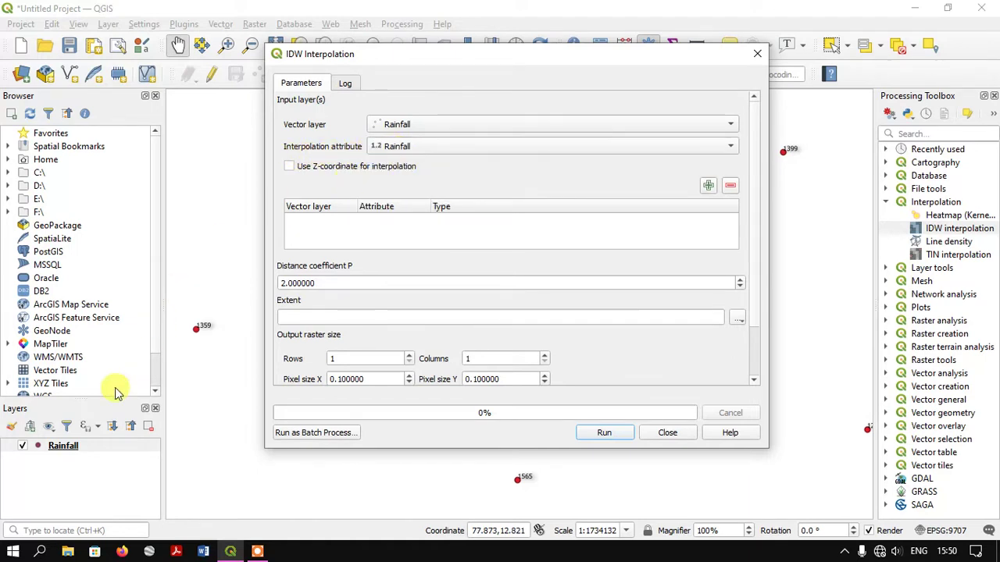
Check the Rainfall attribute table sorted by rainfall, highest first, then close it
right_click(73, 445)
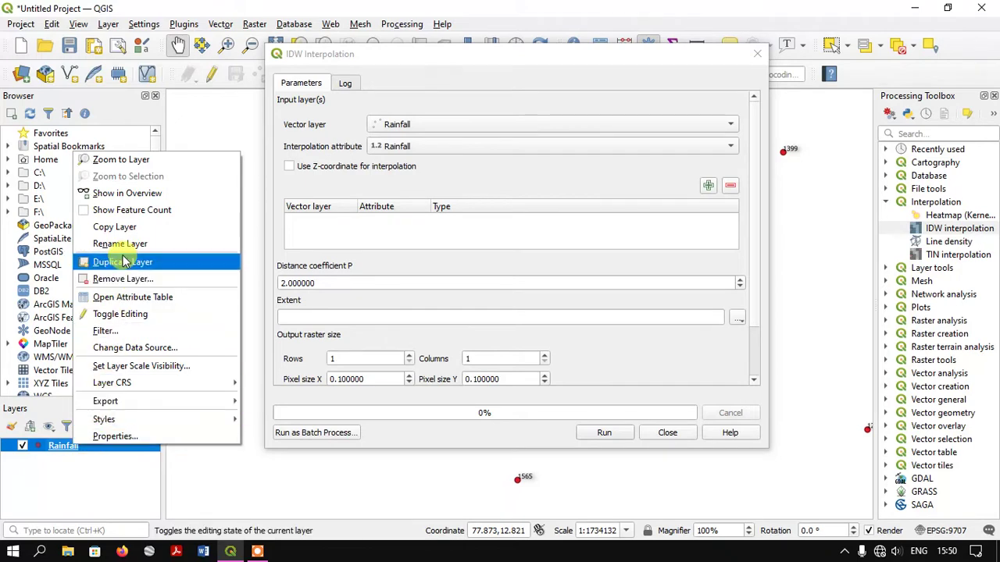
click(125, 296)
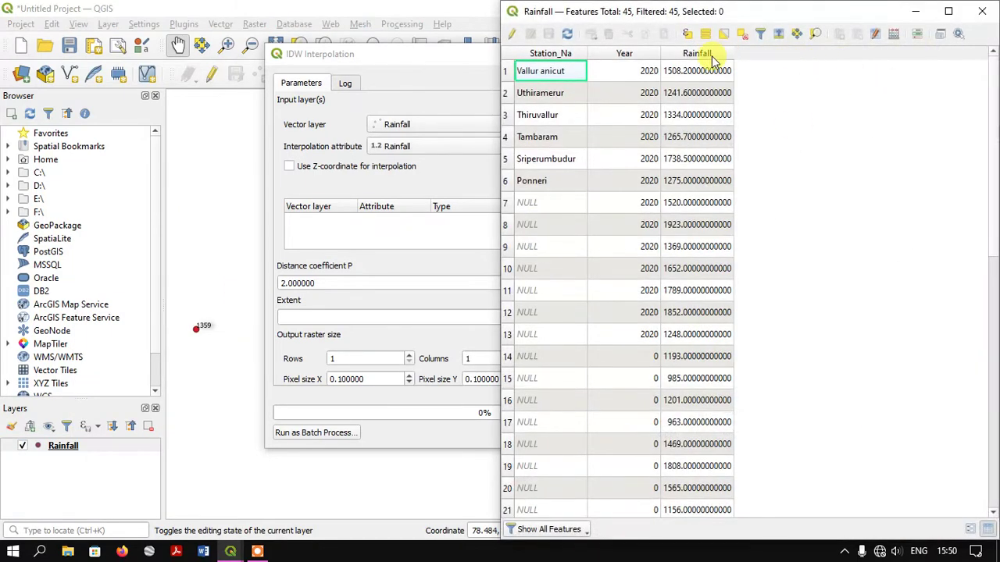
click(698, 53)
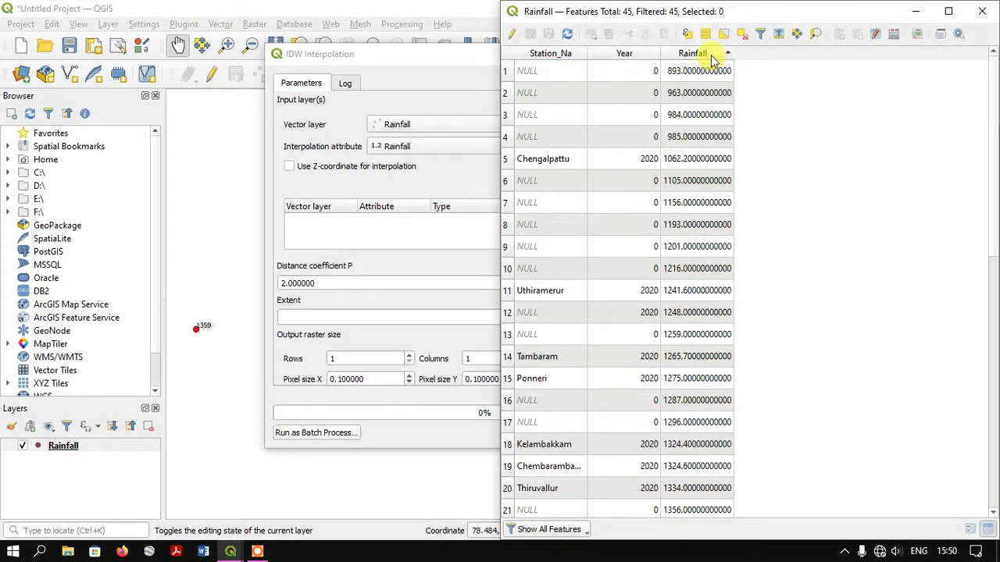
click(711, 54)
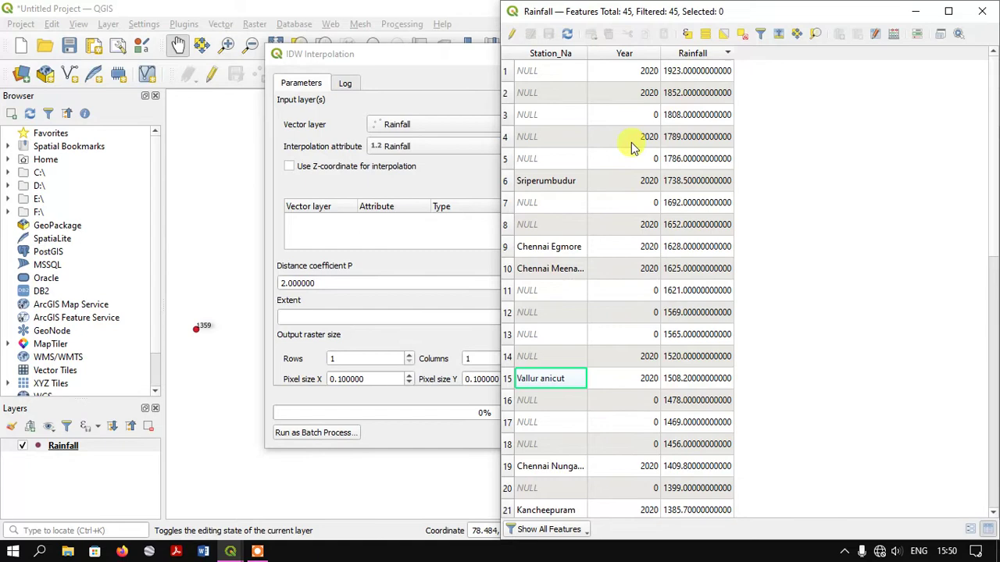
click(982, 11)
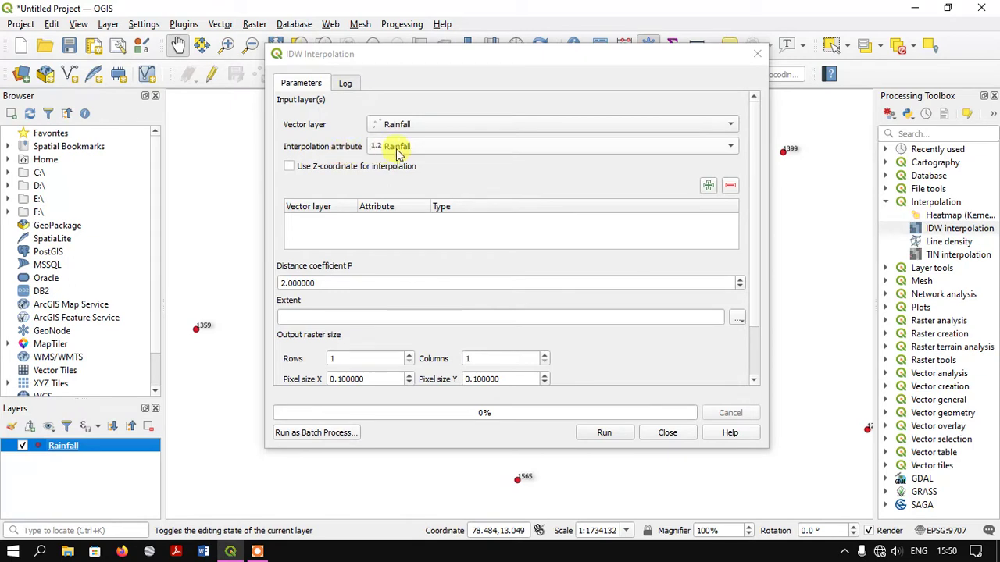
Add the Rainfall layer's Rainfall field as IDW input points and show the Extent options
click(709, 187)
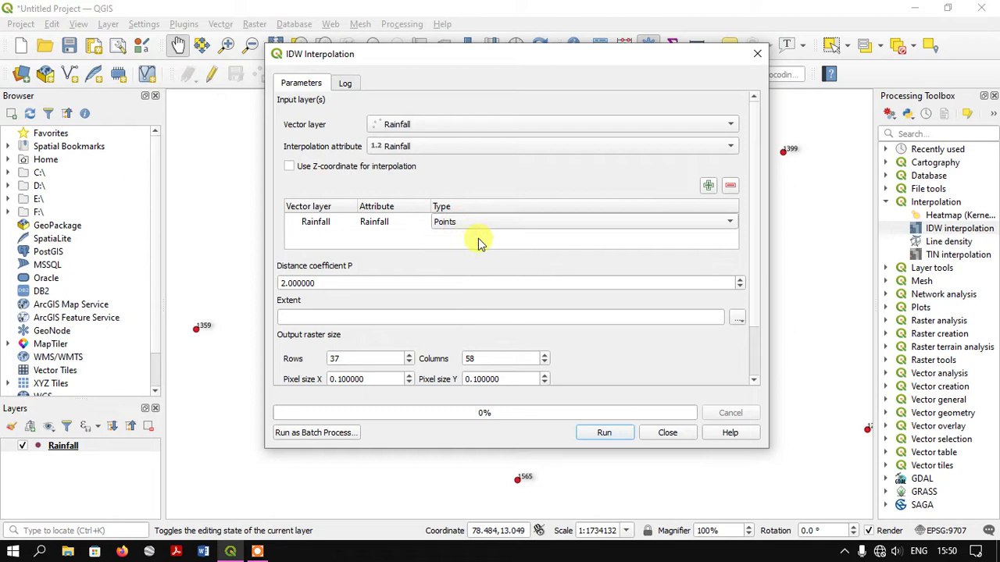
click(739, 320)
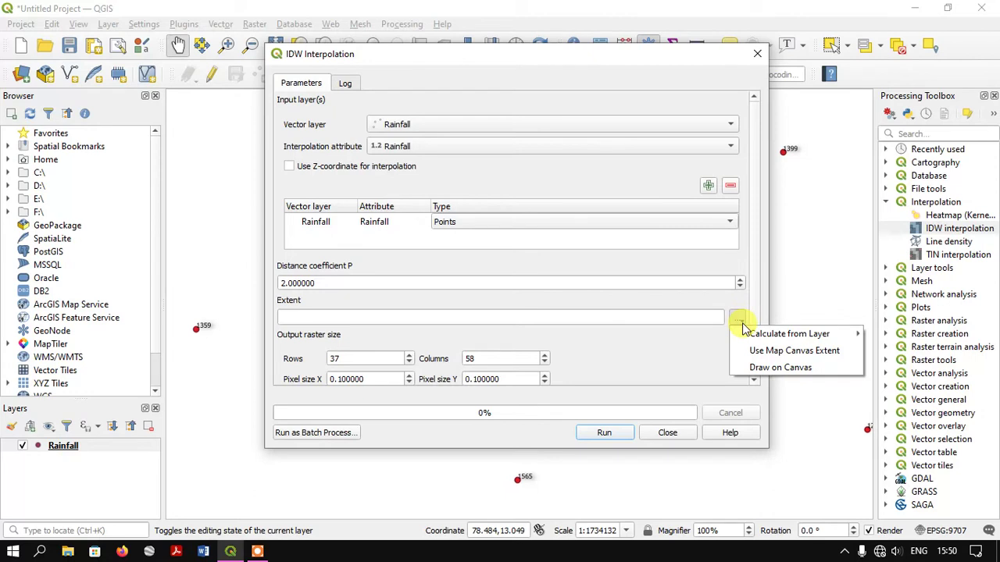
mouse_move(749, 336)
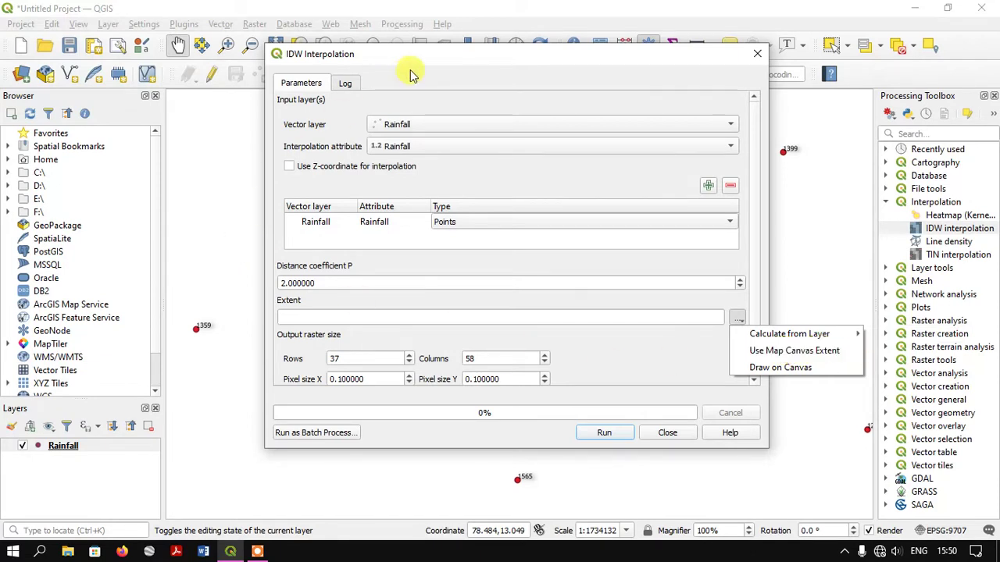
Draw the IDW extent on the map around the rainfall stations, giving a 25×40 grid at 0.1 pixel size
click(425, 191)
drag(461, 52, 397, 492)
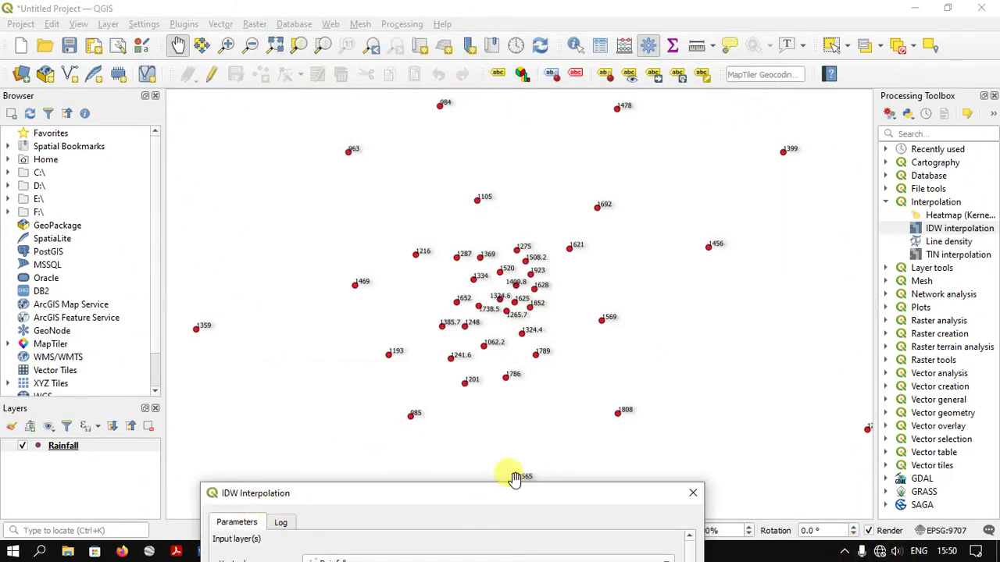
drag(525, 494, 698, 86)
click(848, 343)
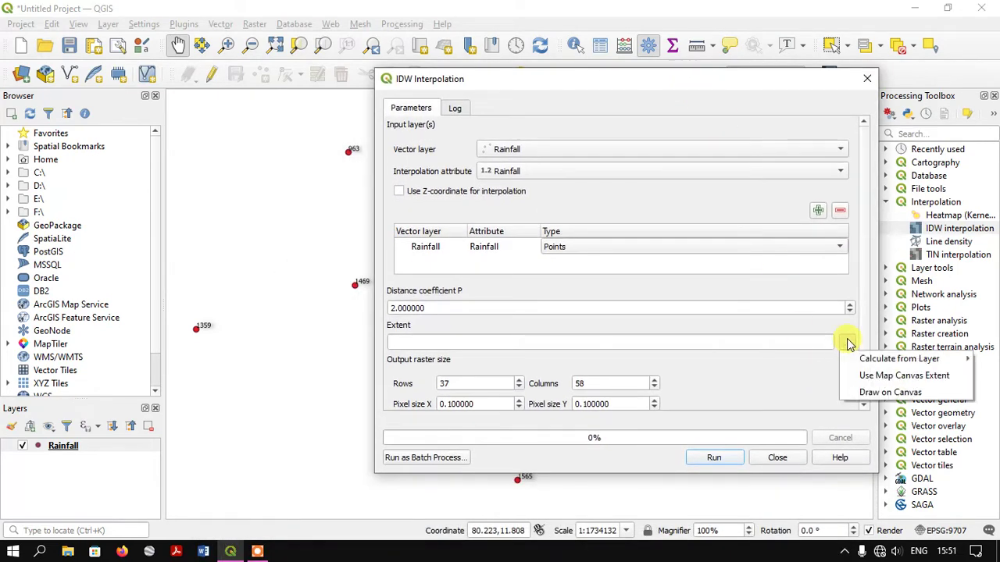
click(876, 396)
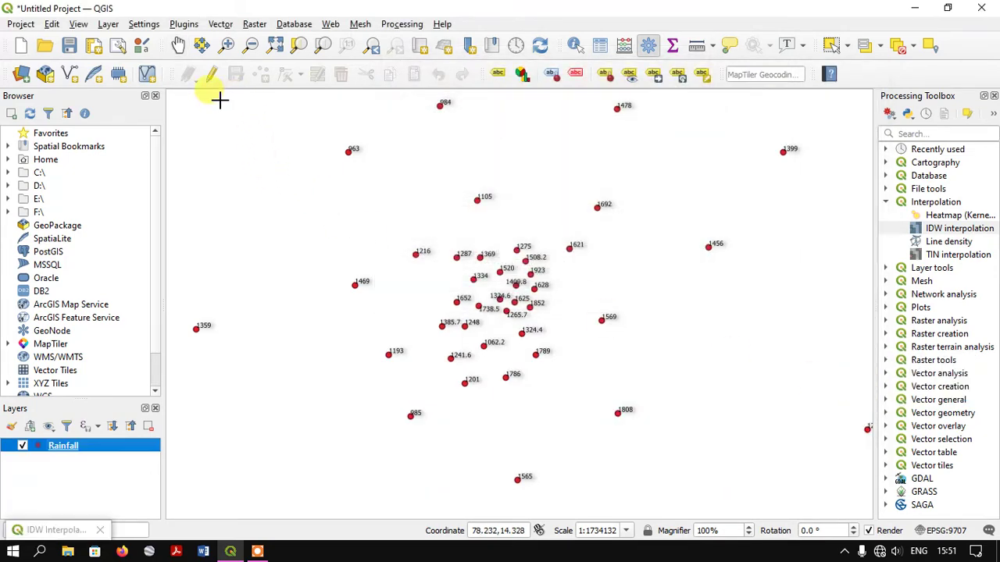
drag(220, 99, 810, 463)
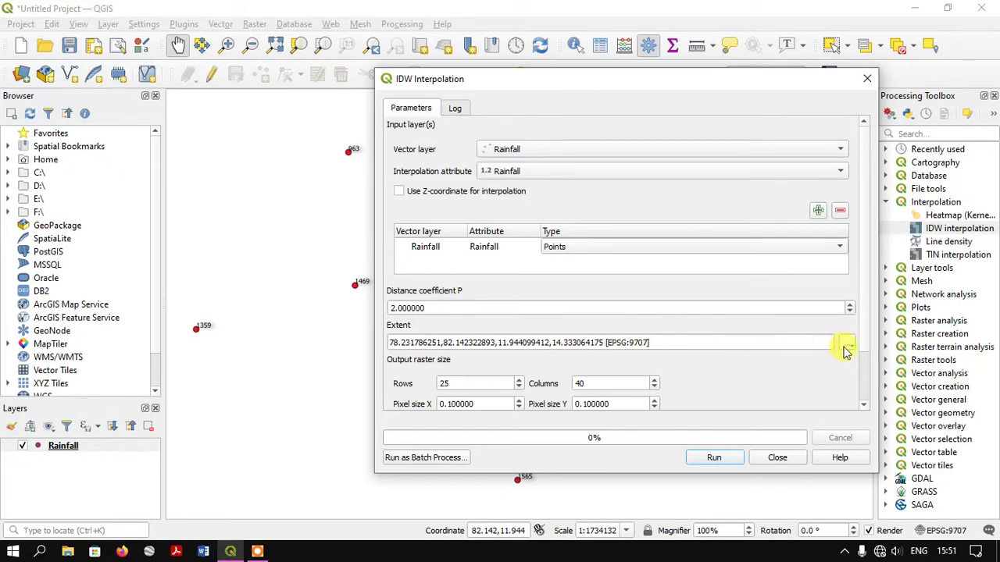
Verify the pixel size X and run IDW to create the Interpolated raster (965.631–1775.98)
scroll(866, 344, down, 3)
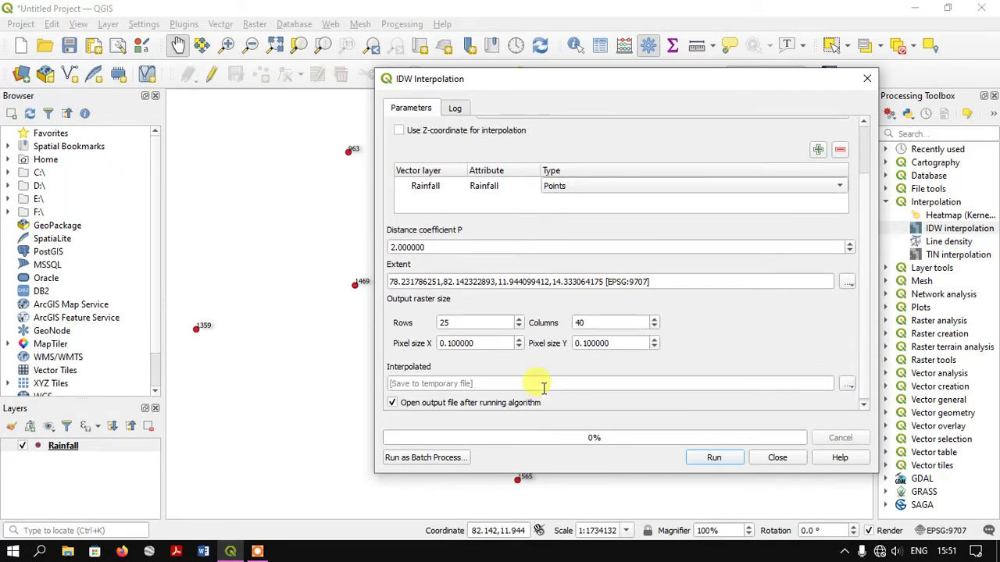
click(455, 346)
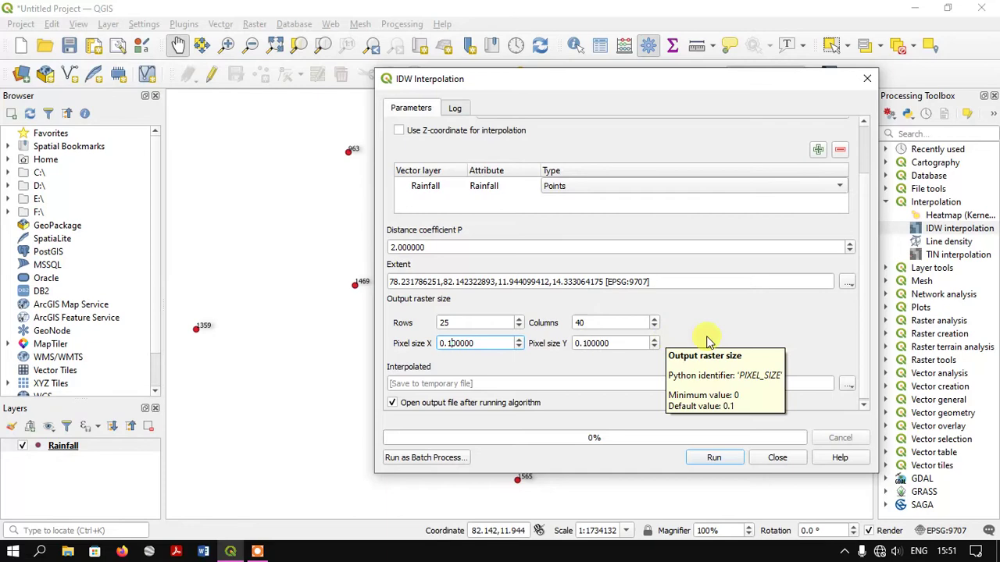
click(713, 461)
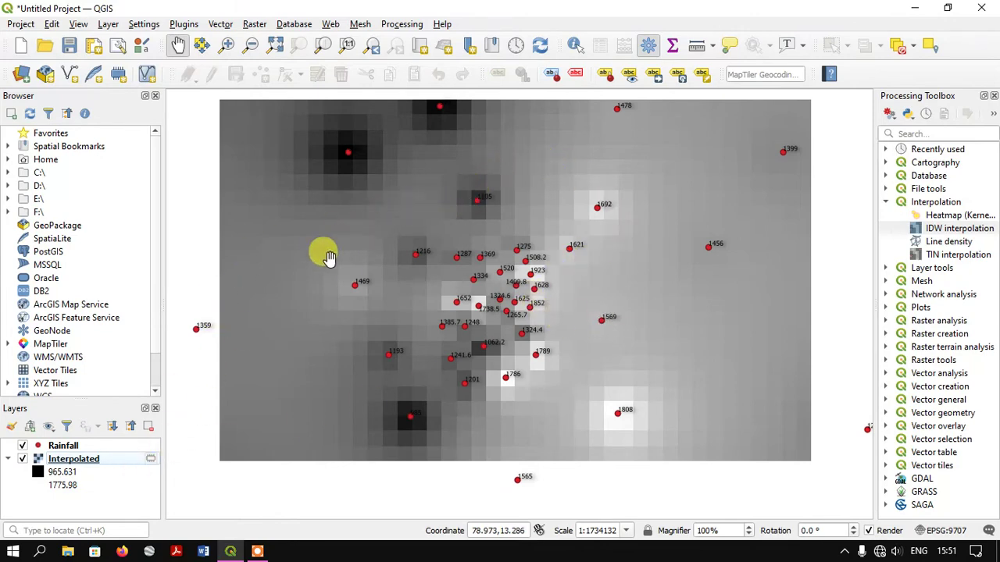
Switch the Interpolated layer's symbology to Singleband pseudocolor and bring up the preset colour ramps
right_click(86, 459)
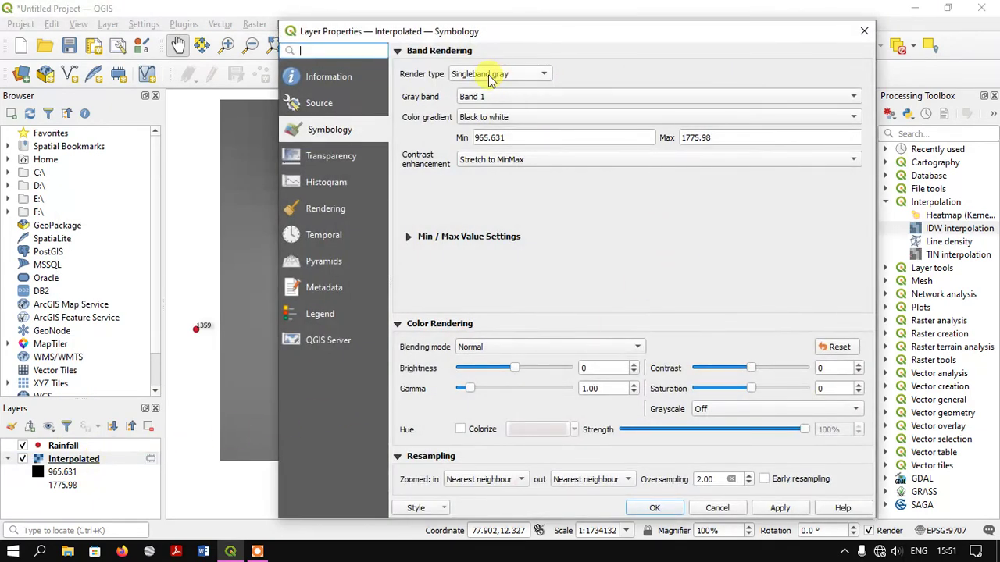
click(489, 78)
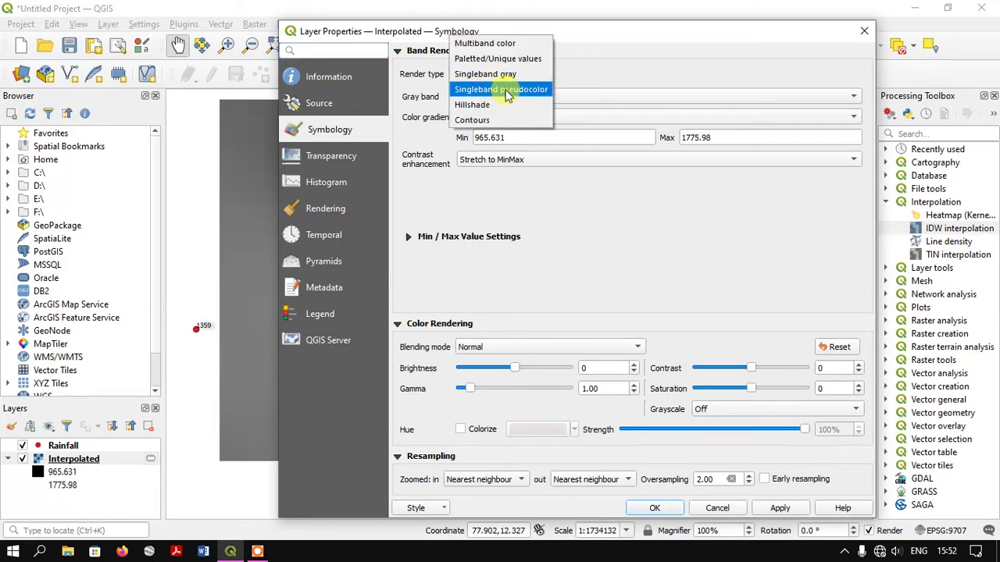
click(507, 91)
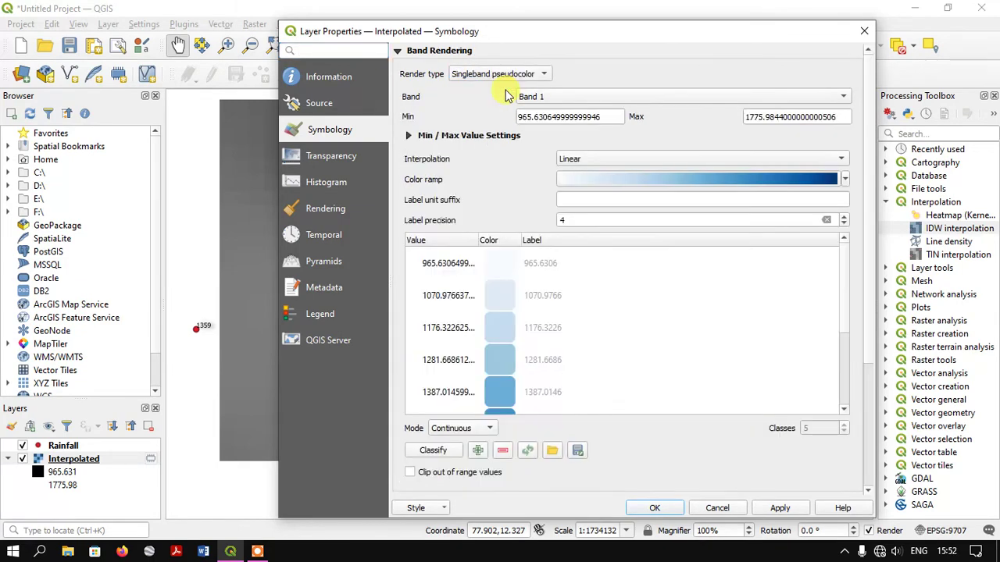
click(704, 184)
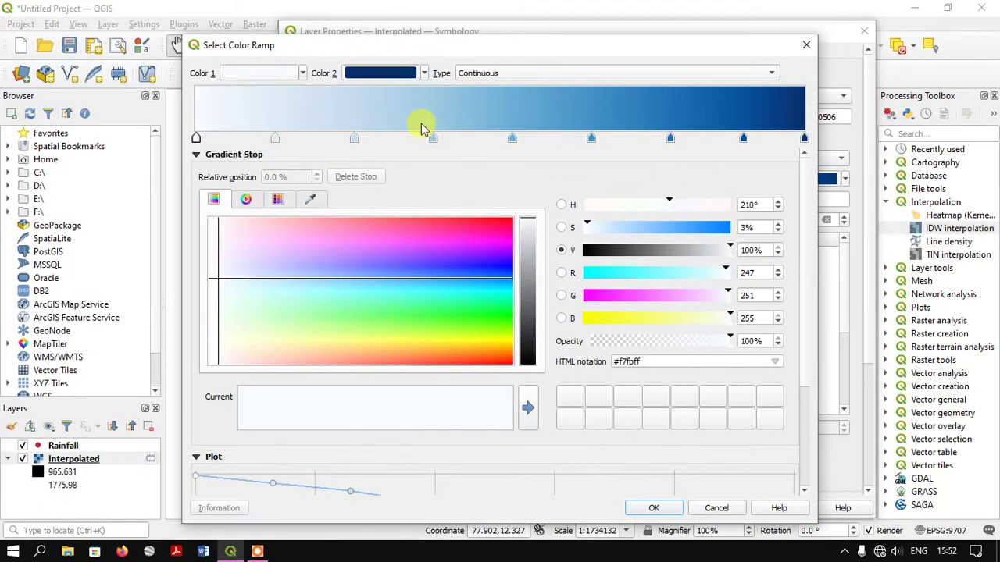
click(805, 45)
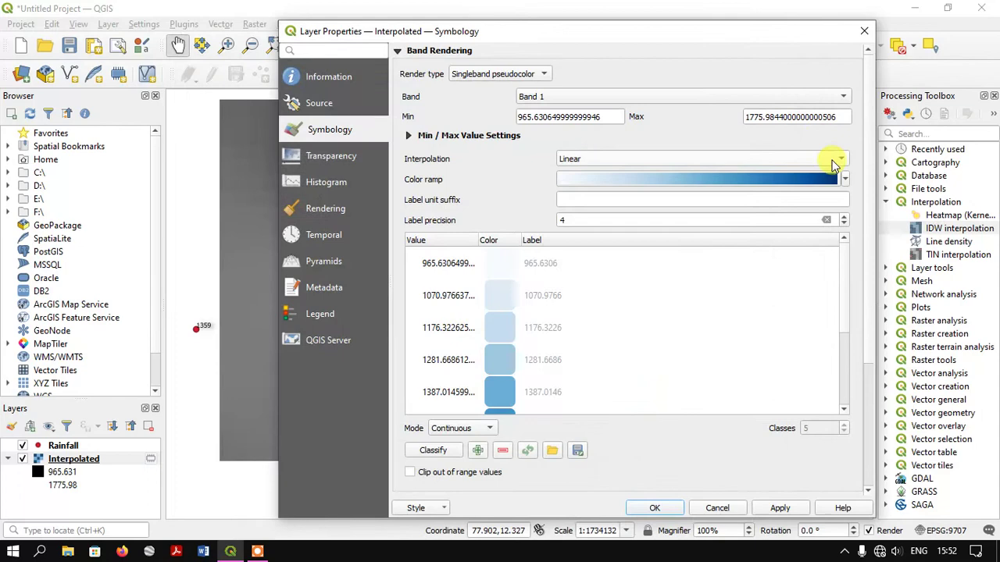
click(845, 179)
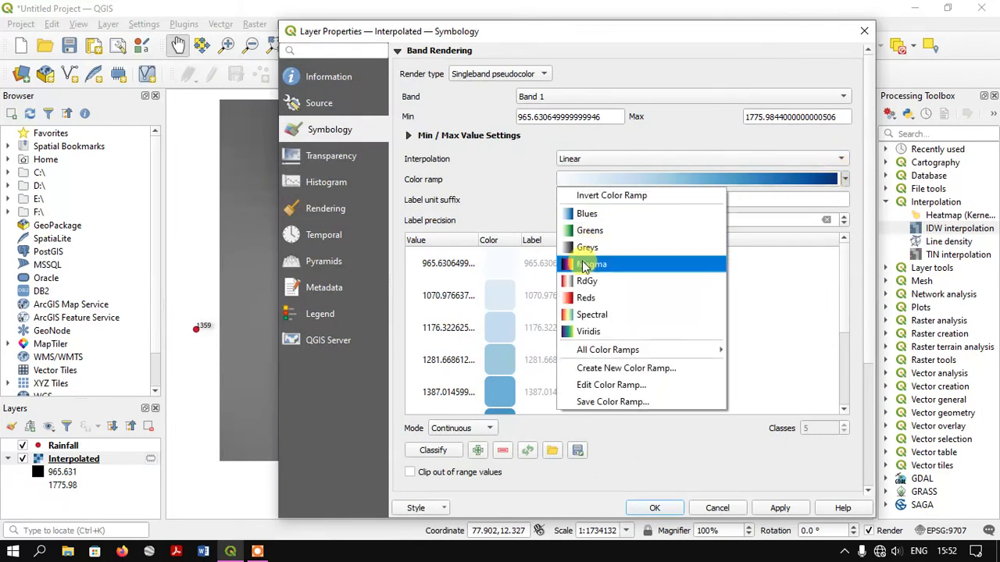
Apply the Blues ramp in Equal Interval mode with 7 classes to the Interpolated raster
click(605, 316)
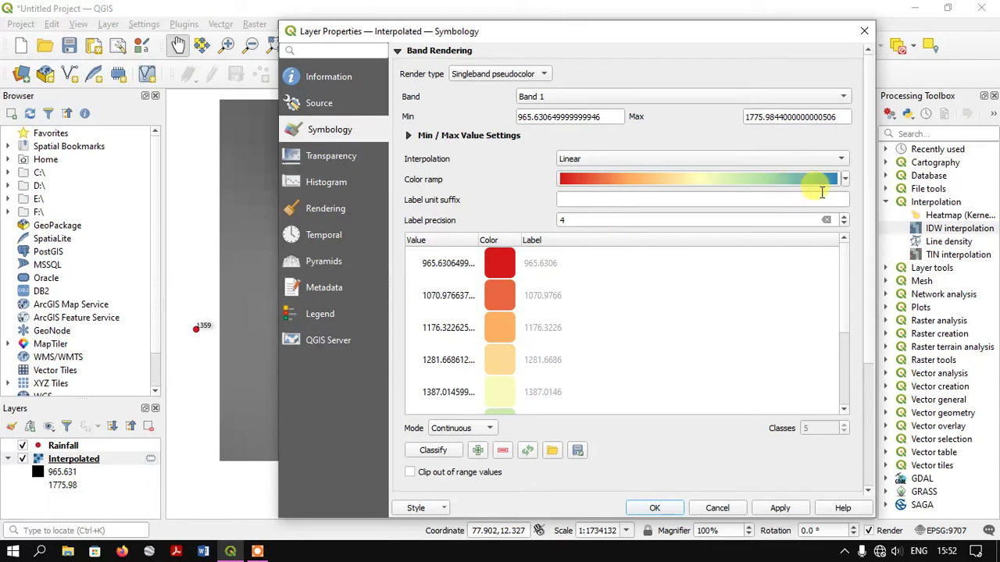
click(844, 184)
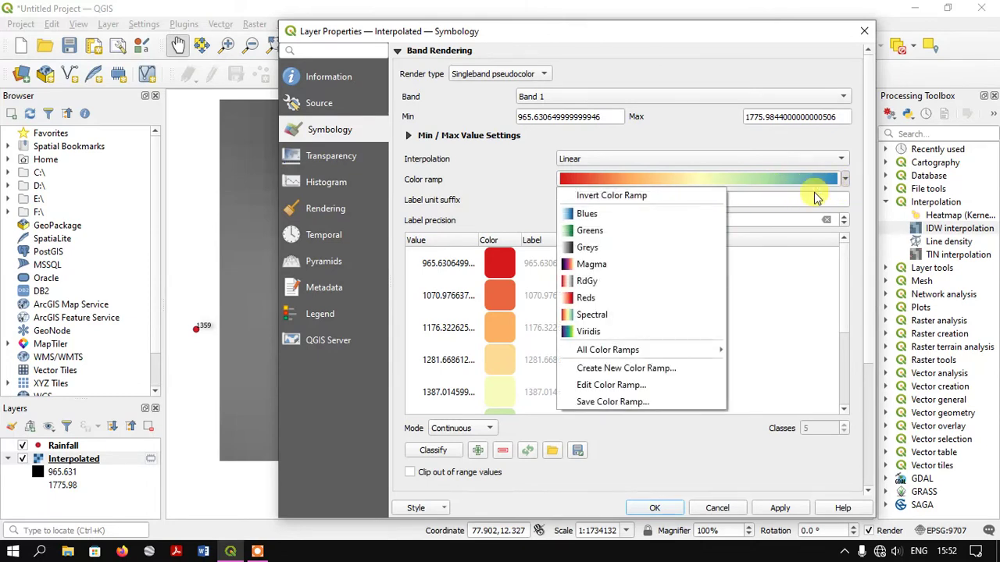
click(610, 213)
scroll(614, 312, down, 1)
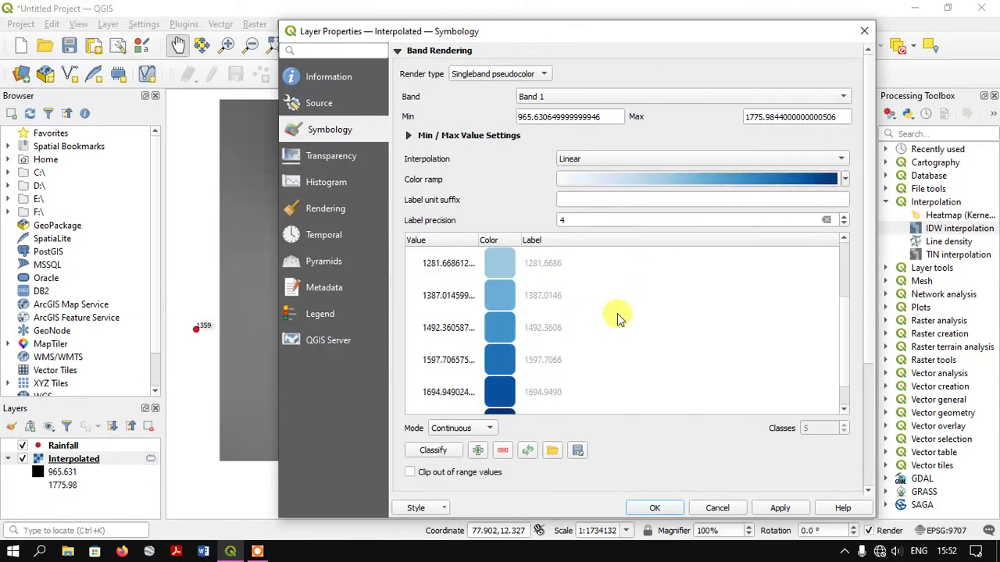
click(454, 428)
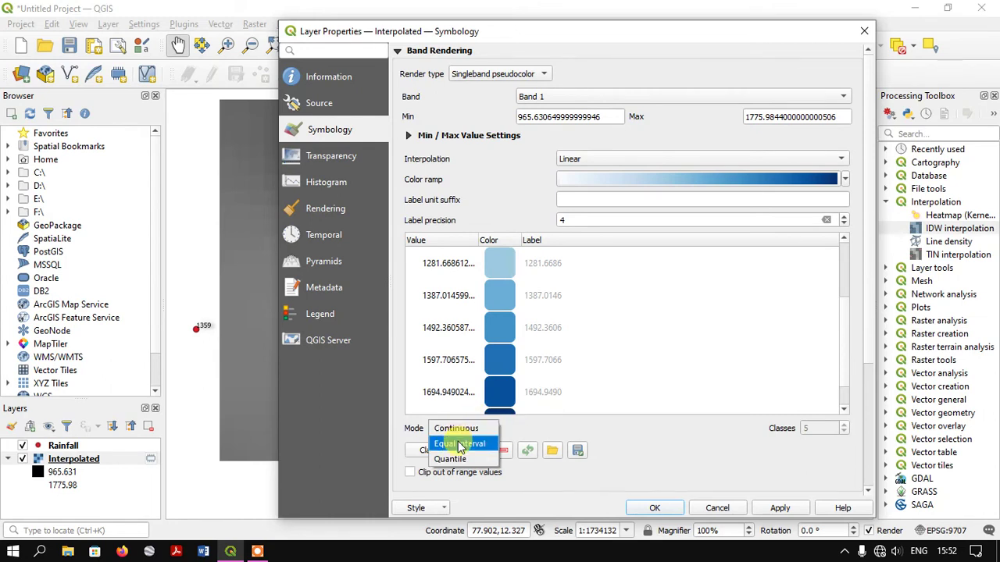
click(459, 443)
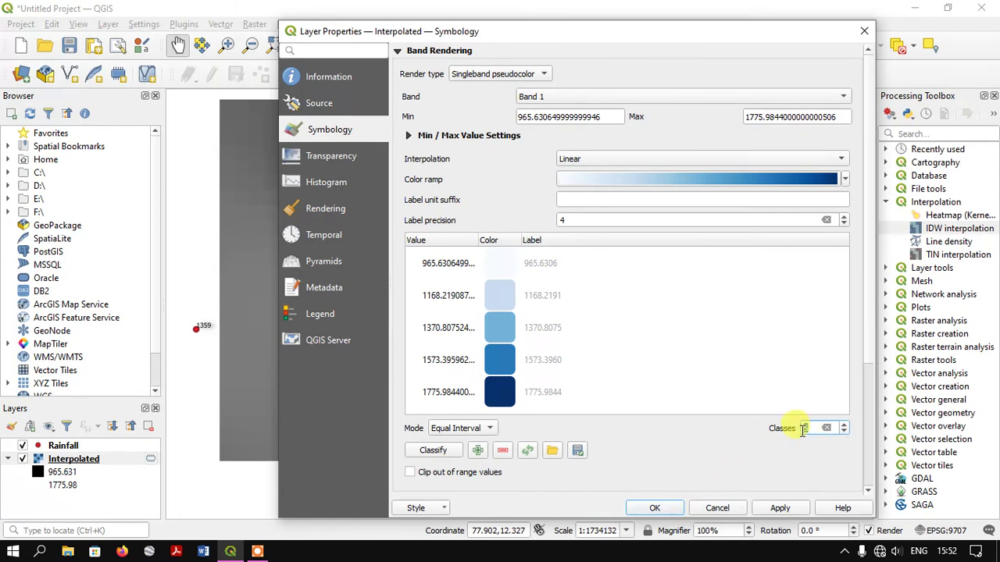
scroll(804, 437, up, 2)
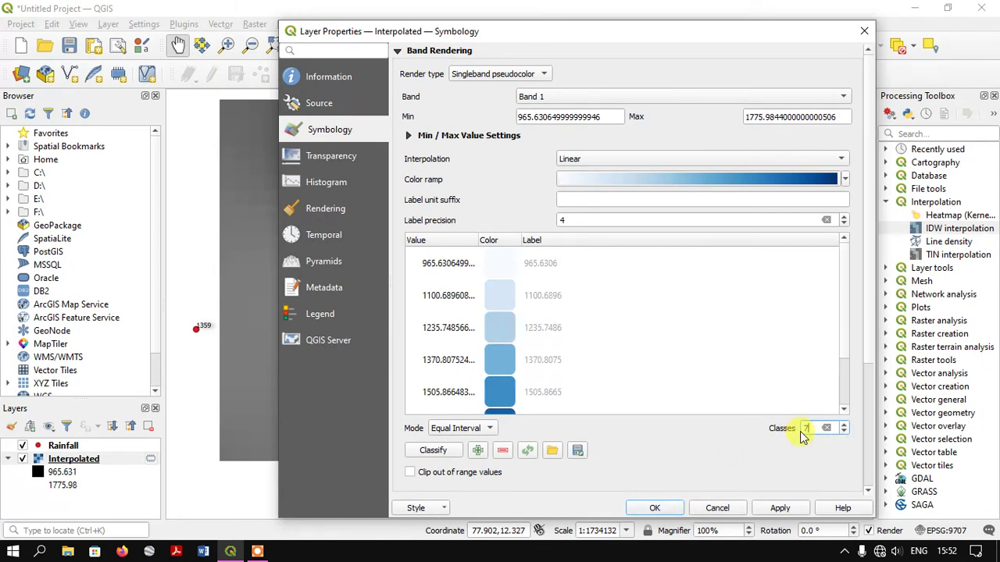
click(780, 509)
click(655, 508)
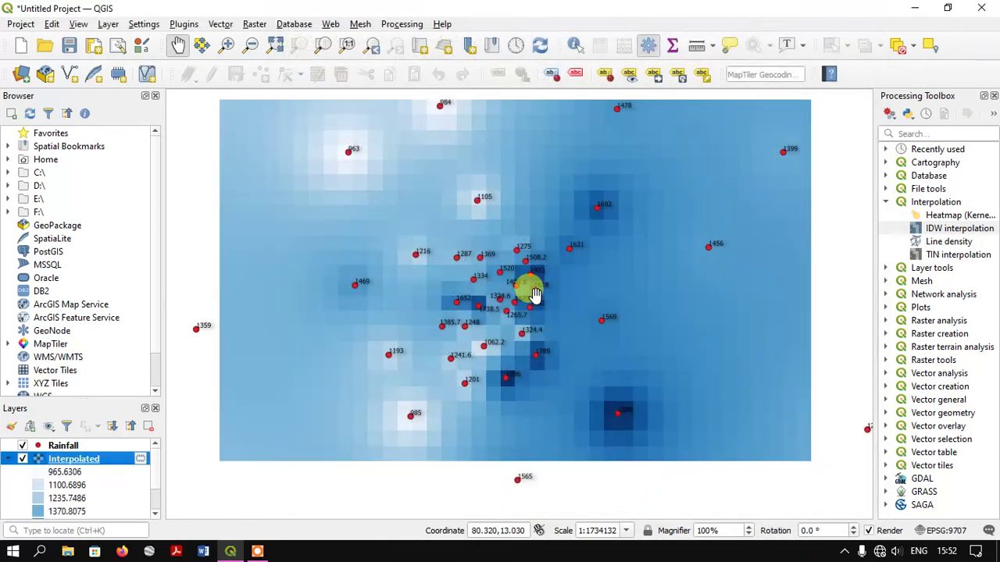